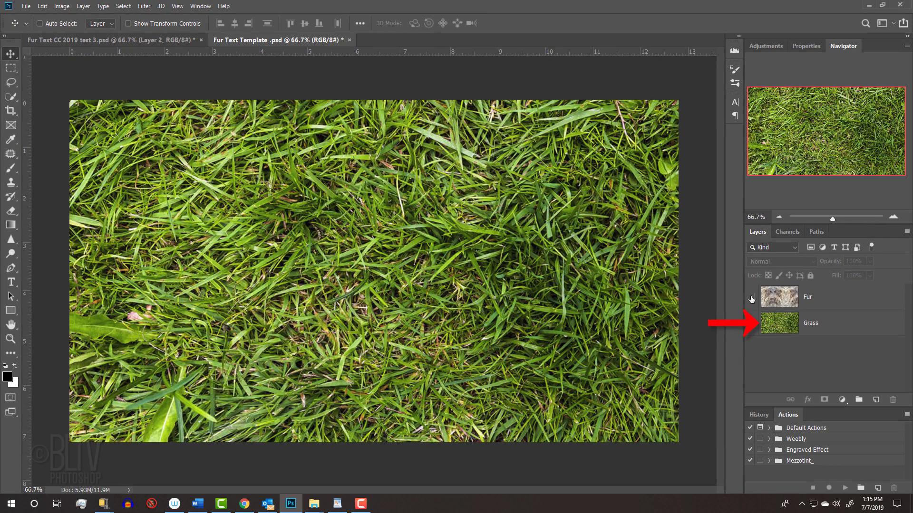
# Turn on the Fur layer's visibility so the fur texture covers the grass.
pyautogui.click(751, 299)
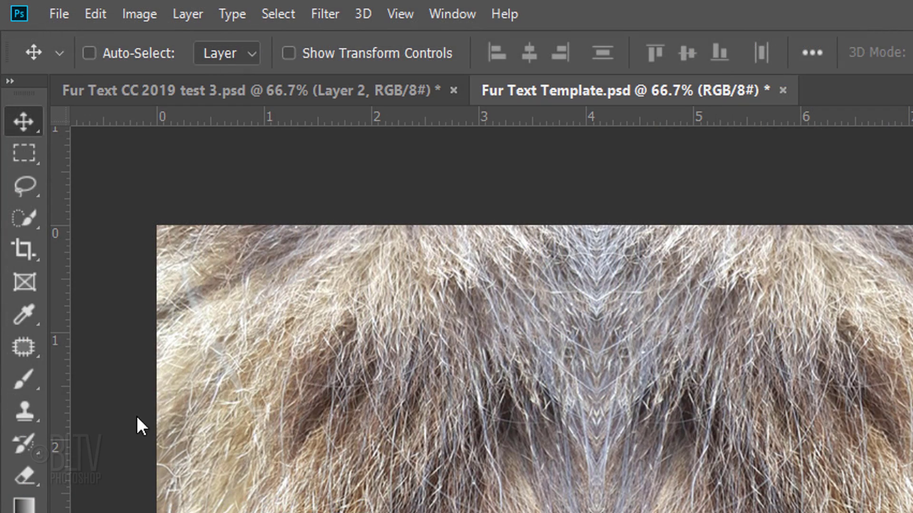
# Select the Brush Tool and load the SS_fur brush file into the brush presets.
pyautogui.click(14, 169)
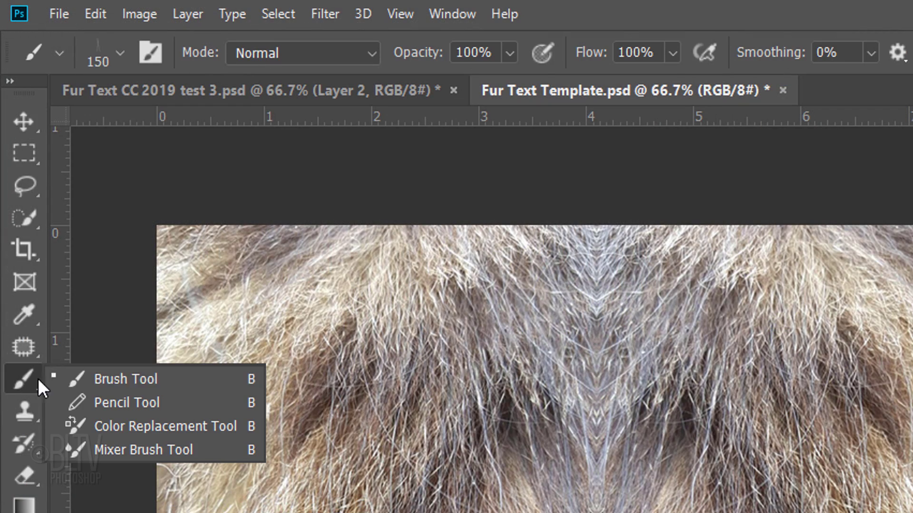
pyautogui.click(130, 377)
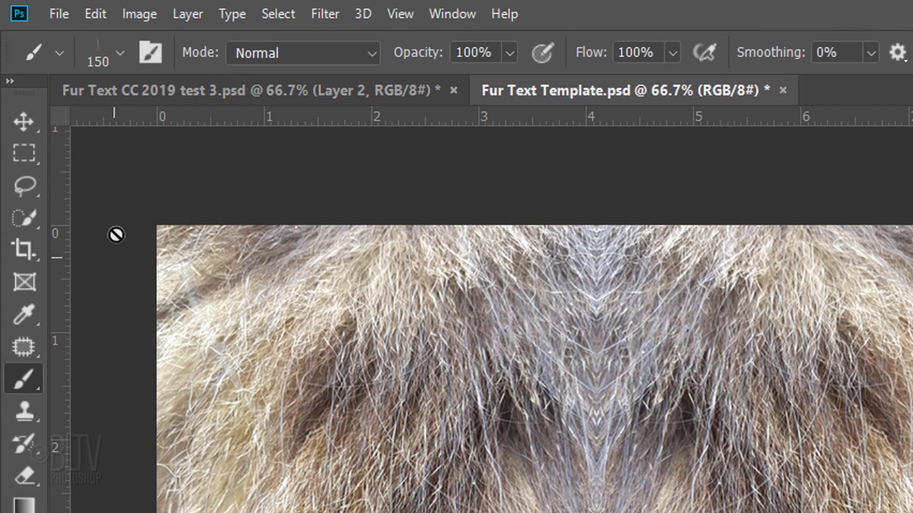
pyautogui.click(120, 53)
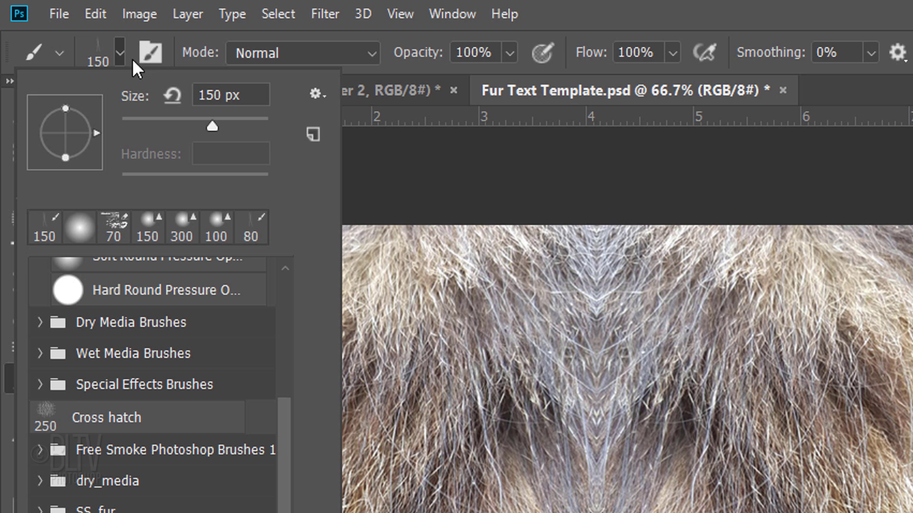
pyautogui.click(316, 95)
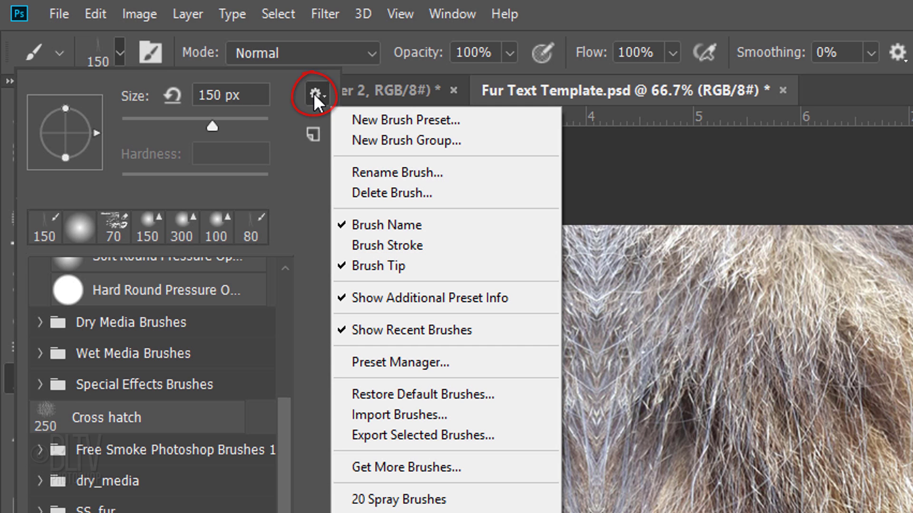
pyautogui.click(400, 414)
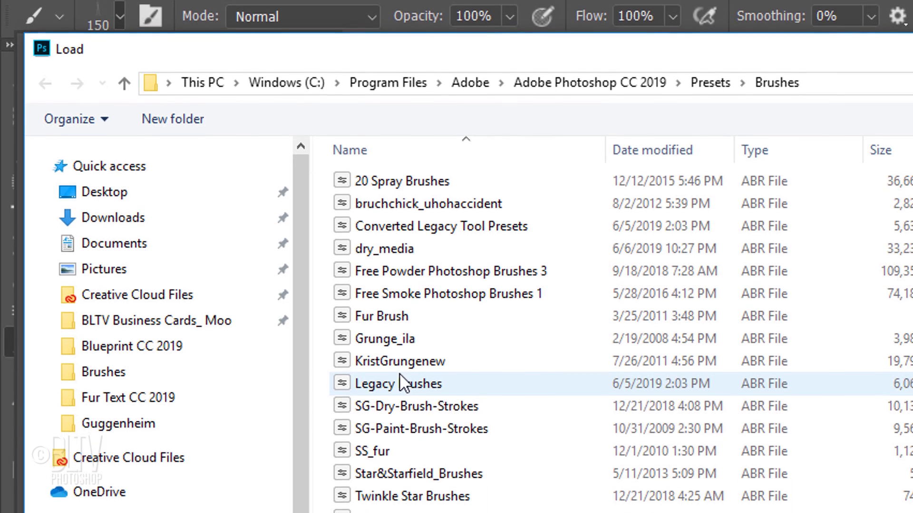
pyautogui.click(342, 453)
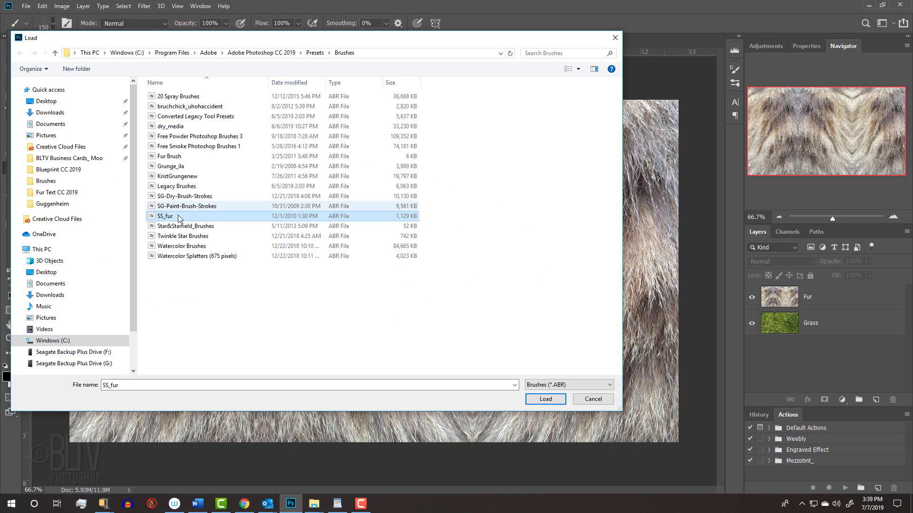
pyautogui.click(541, 398)
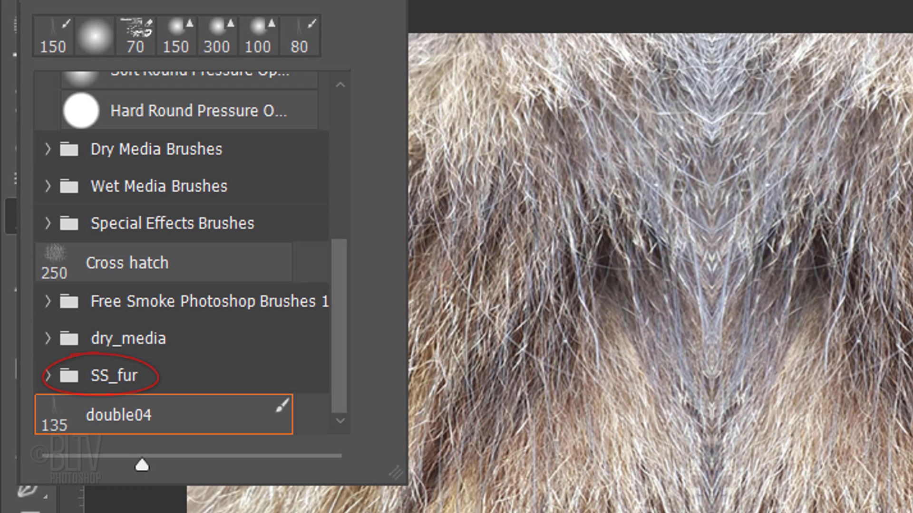
# Expand the SS_fur folder and select its double04 brush, set at 912 px.
pyautogui.click(48, 376)
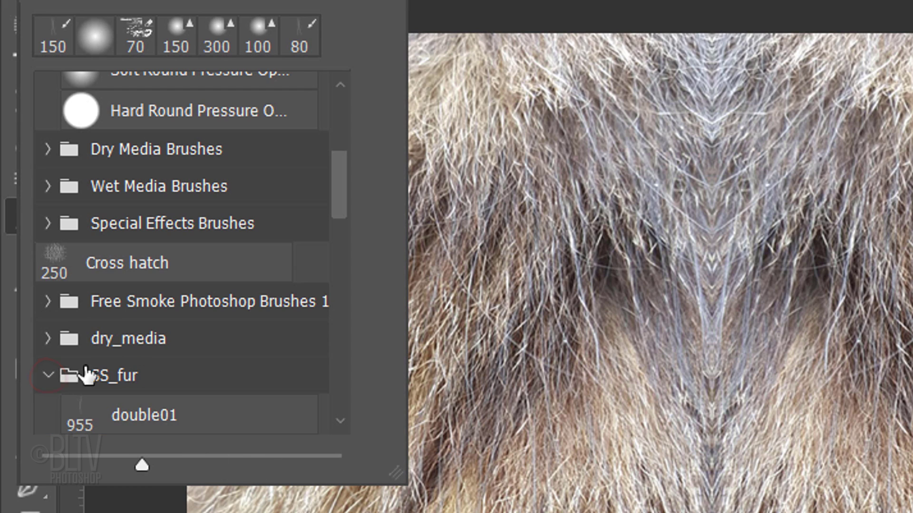
pyautogui.scroll(-4, 338, 207)
pyautogui.moveTo(334, 235)
pyautogui.mouseDown()
pyautogui.moveTo(324, 390)
pyautogui.moveTo(327, 235)
pyautogui.mouseUp()
pyautogui.click(156, 298)
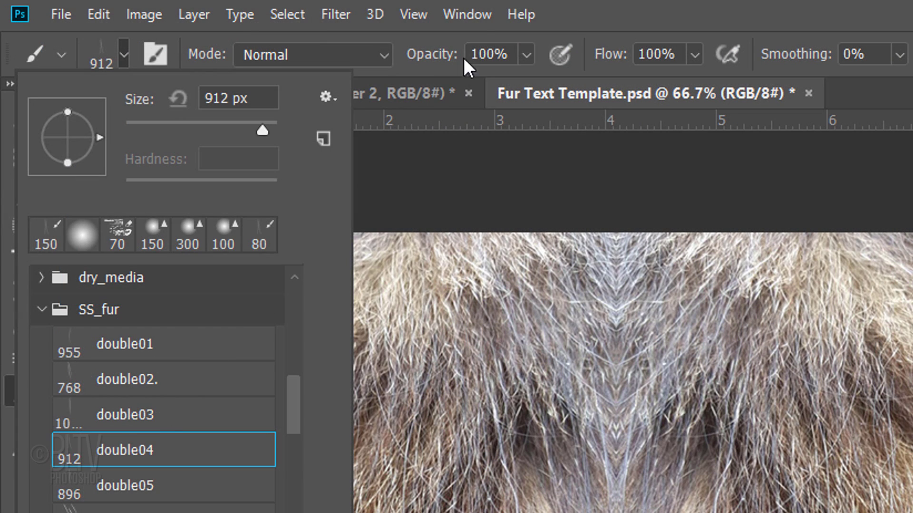
# Open the Brush Settings panel with double04 at 135 px showing 1% tip spacing.
pyautogui.press('Return')
pyautogui.click(472, 7)
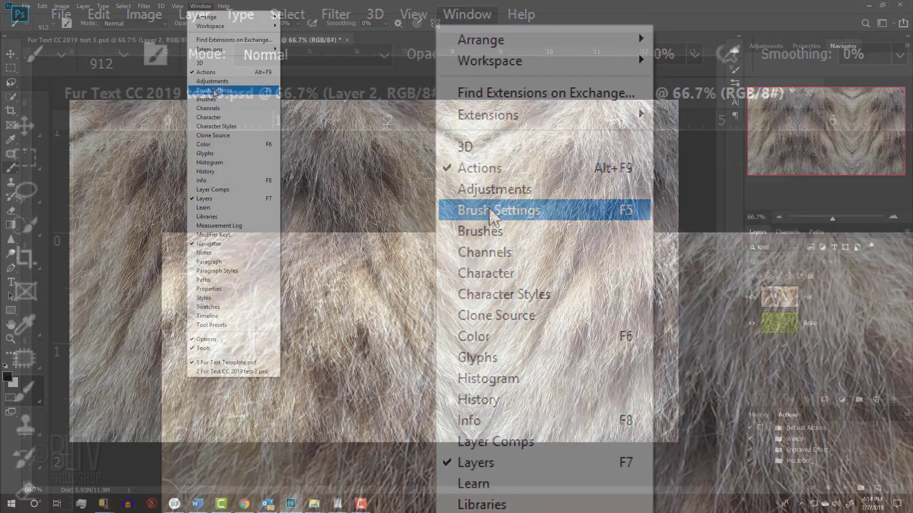
pyautogui.click(490, 210)
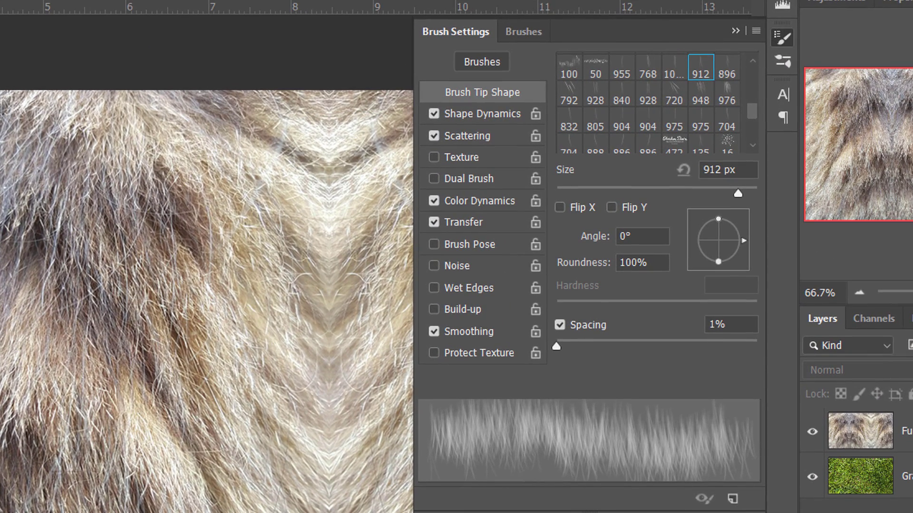
pyautogui.click(523, 31)
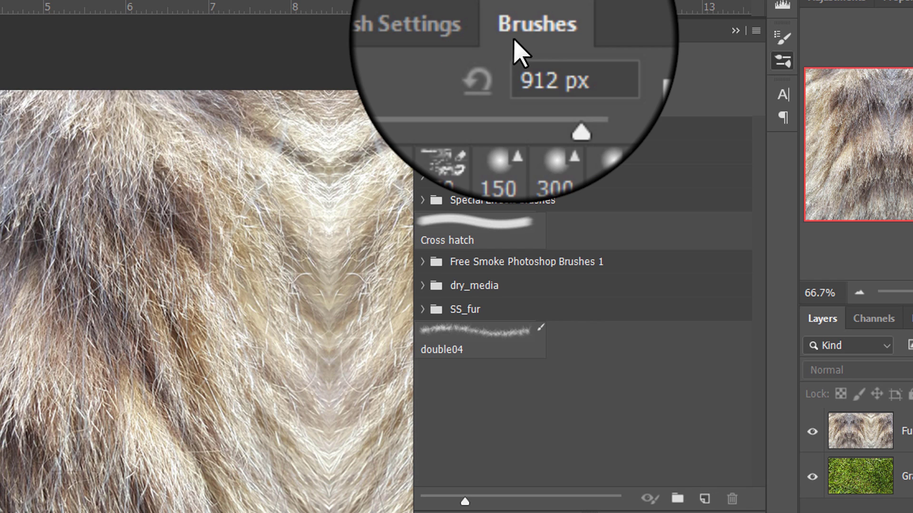
pyautogui.click(449, 328)
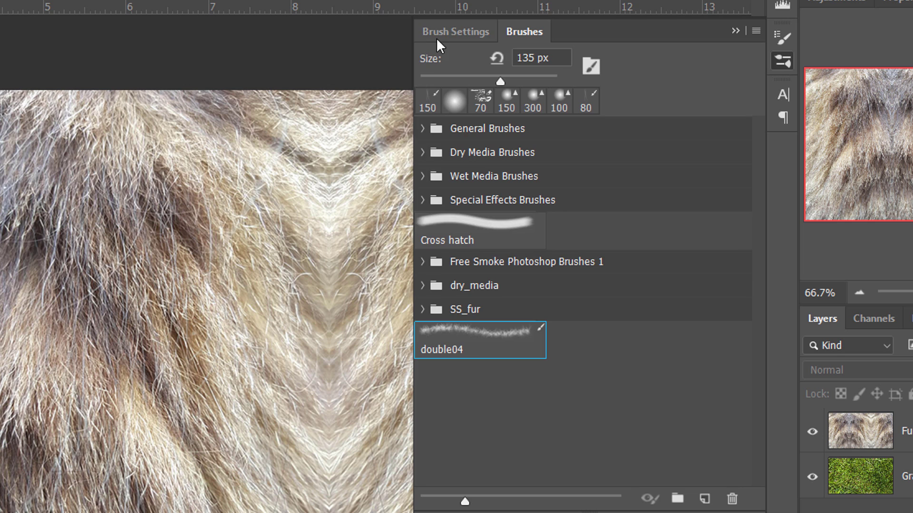
pyautogui.click(450, 34)
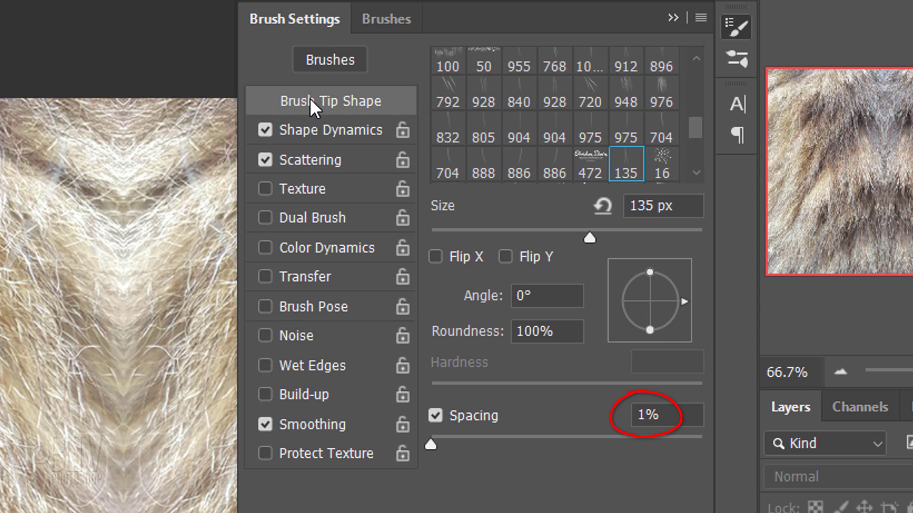
# Review double04's Shape Dynamics, then its Scattering: 33% both axes, count 4, jitter 100%.
pyautogui.click(306, 129)
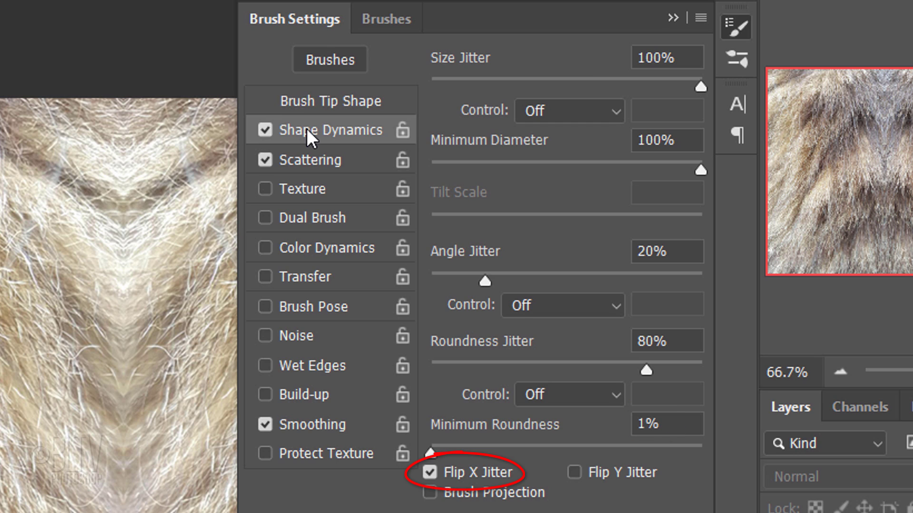
pyautogui.click(301, 161)
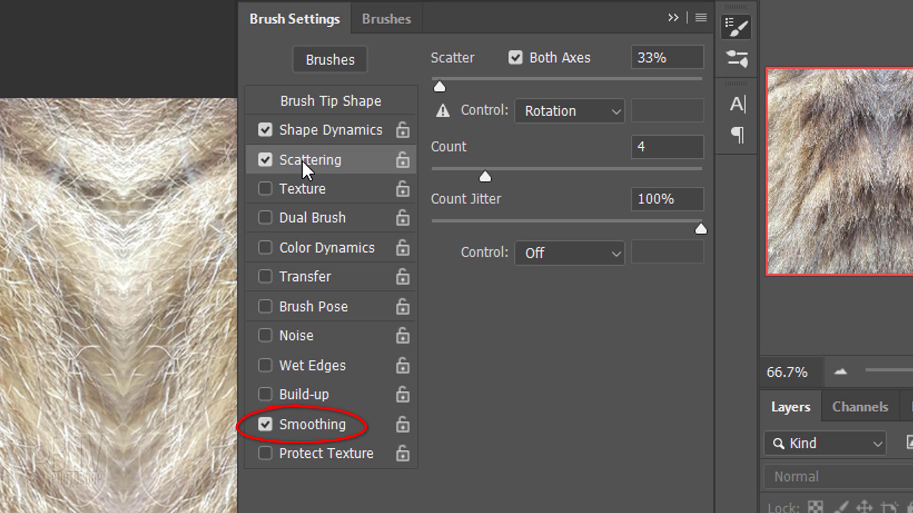
# Above the Fur layer, type 'FUR' in Verlag Extra Light at 331 pt.
pyautogui.click(671, 19)
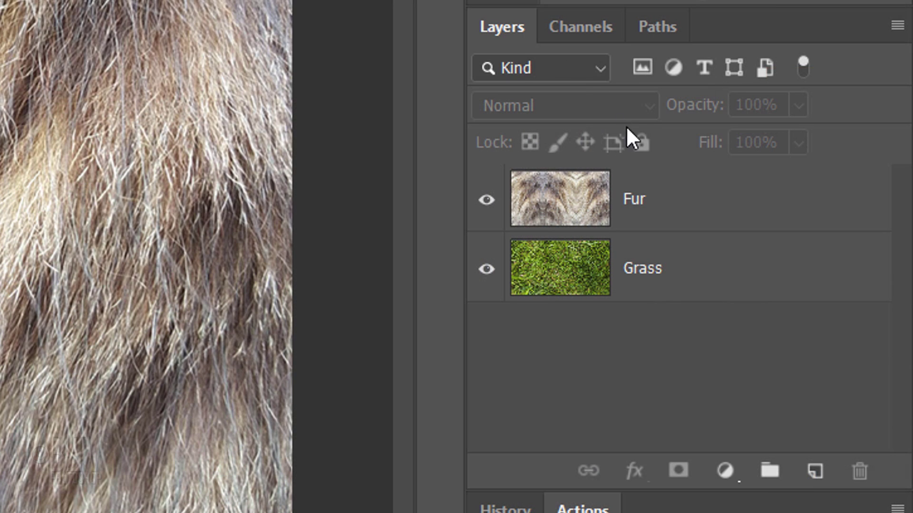
pyautogui.click(701, 203)
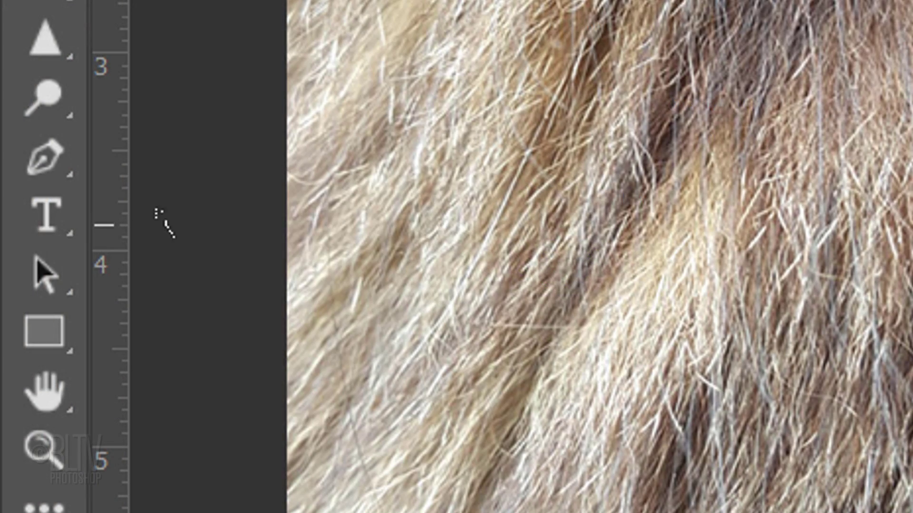
pyautogui.click(45, 221)
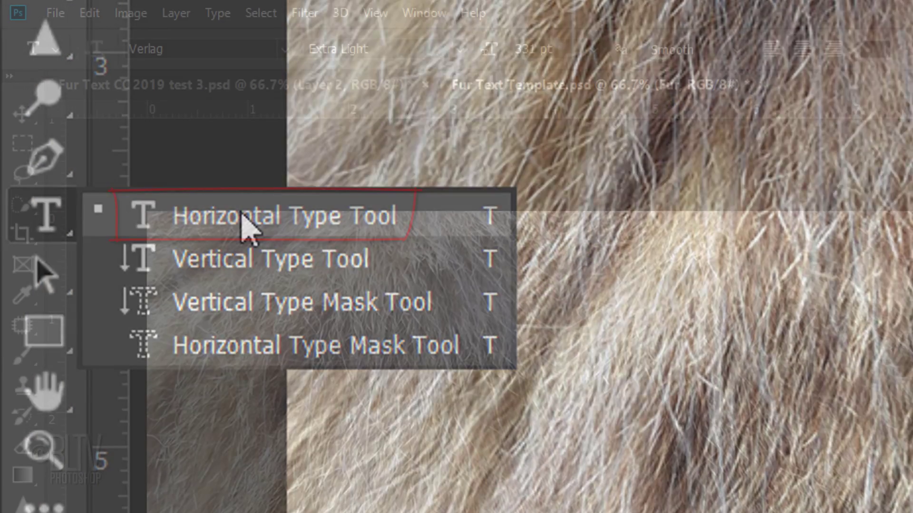
pyautogui.click(245, 216)
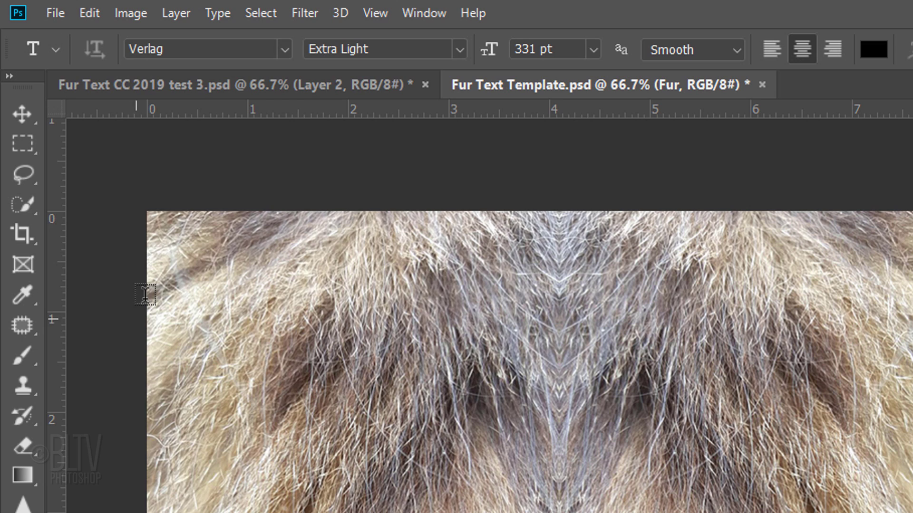
pyautogui.click(285, 48)
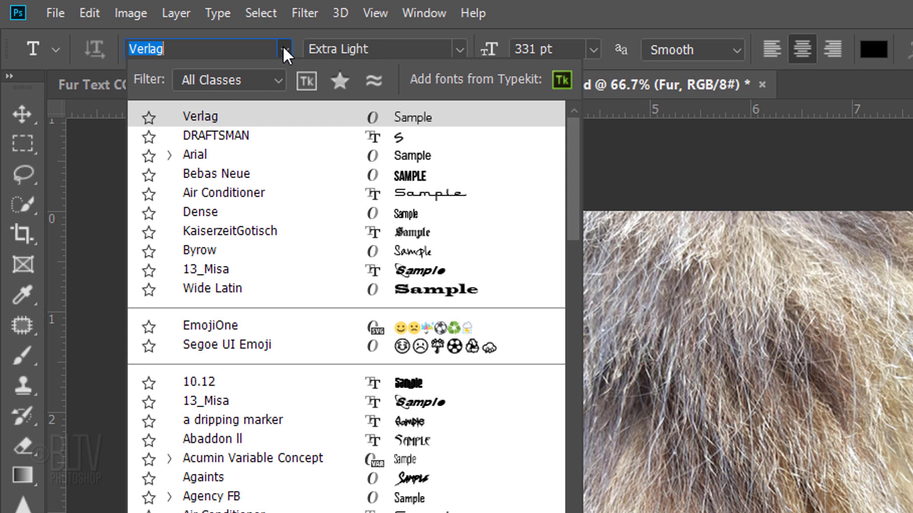
pyautogui.click(282, 45)
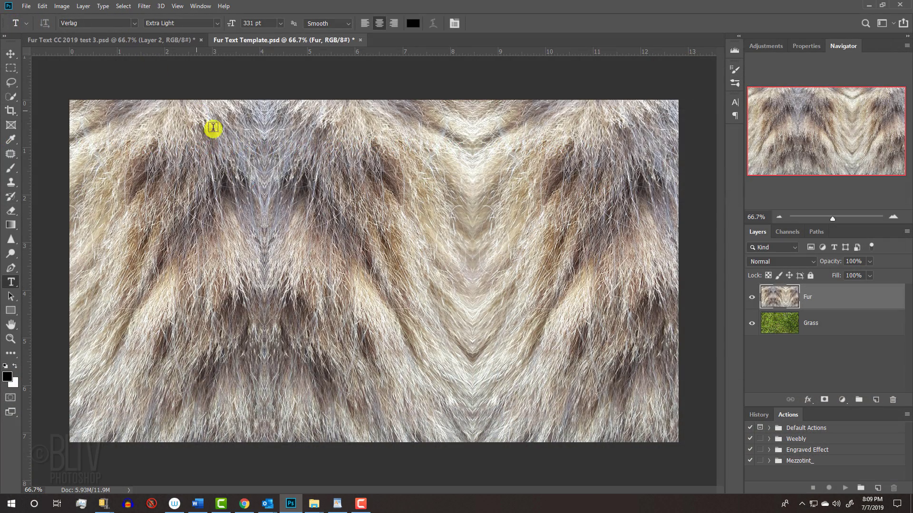
pyautogui.click(364, 272)
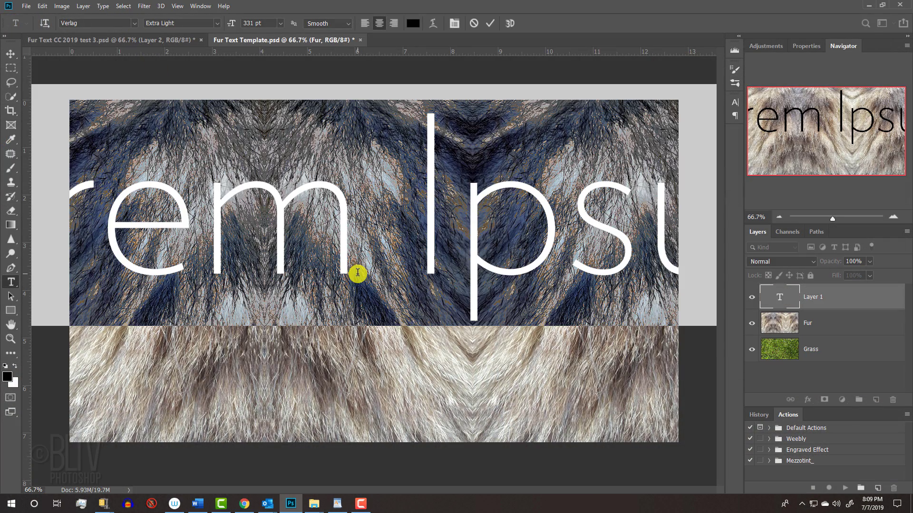
pyautogui.write('FUR')
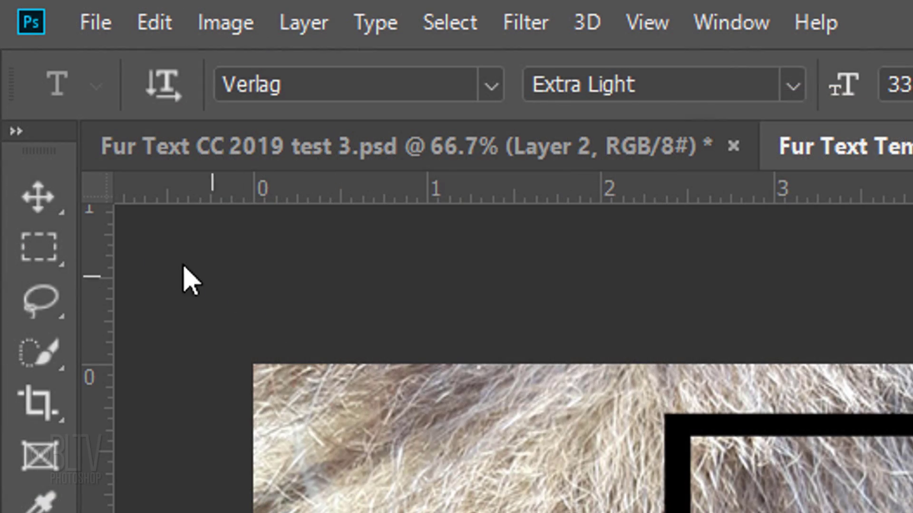
# Move the FUR text lower on the canvas and rasterize the type layer.
pyautogui.click(11, 54)
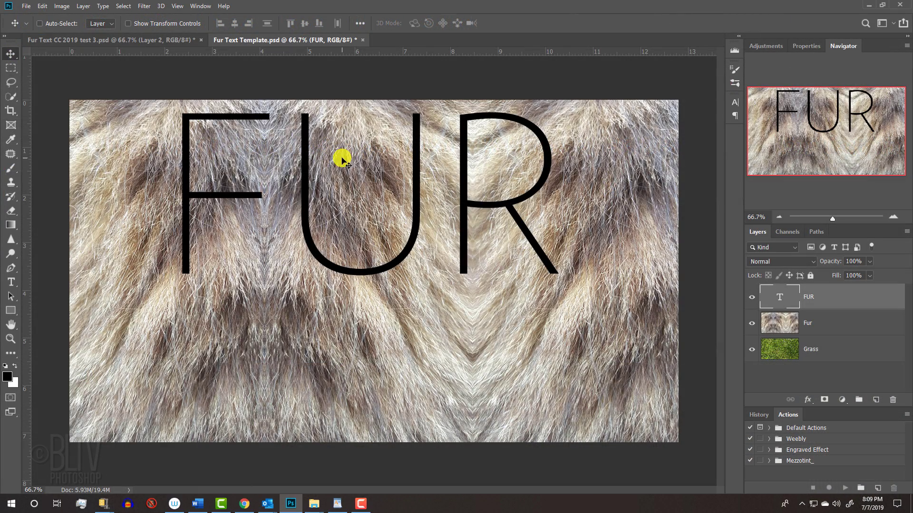
pyautogui.moveTo(346, 173); pyautogui.dragTo(351, 240)
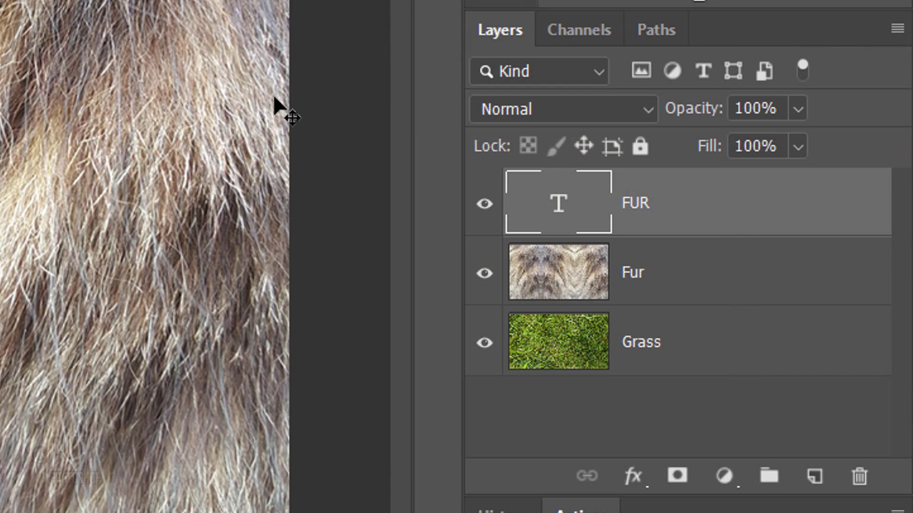
pyautogui.rightClick(719, 202)
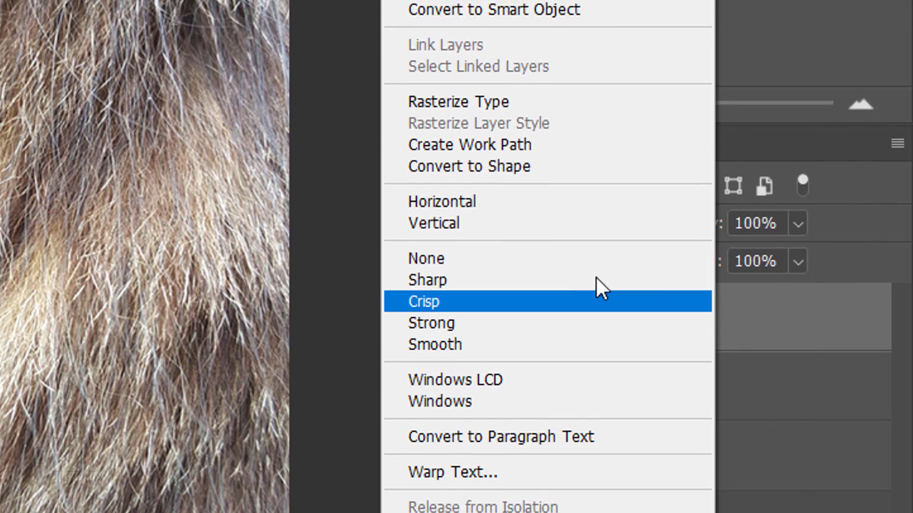
pyautogui.click(464, 113)
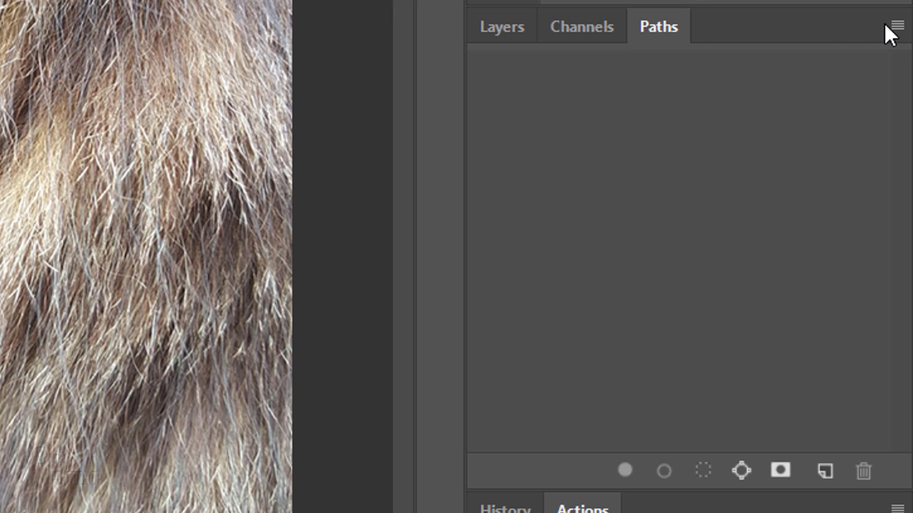
# Make a work path from the FUR letters with 0.5-pixel tolerance.
pyautogui.click(897, 26)
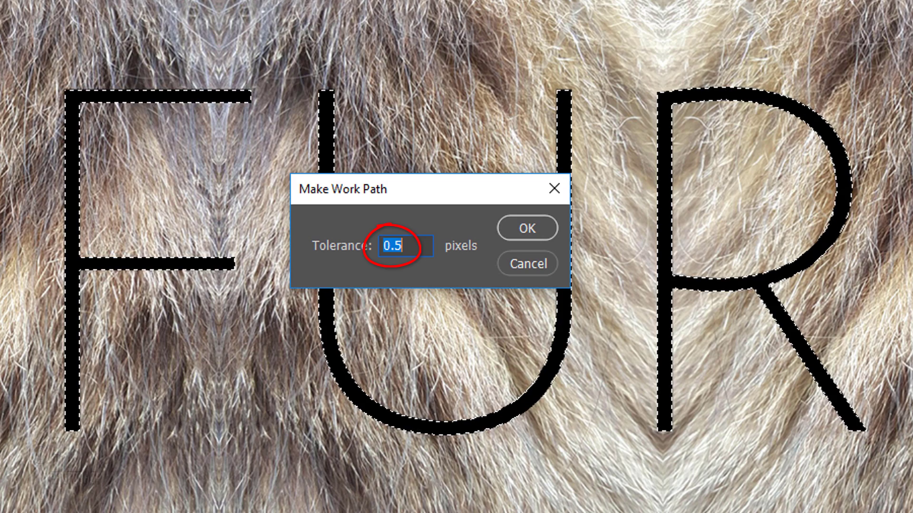
pyautogui.click(523, 230)
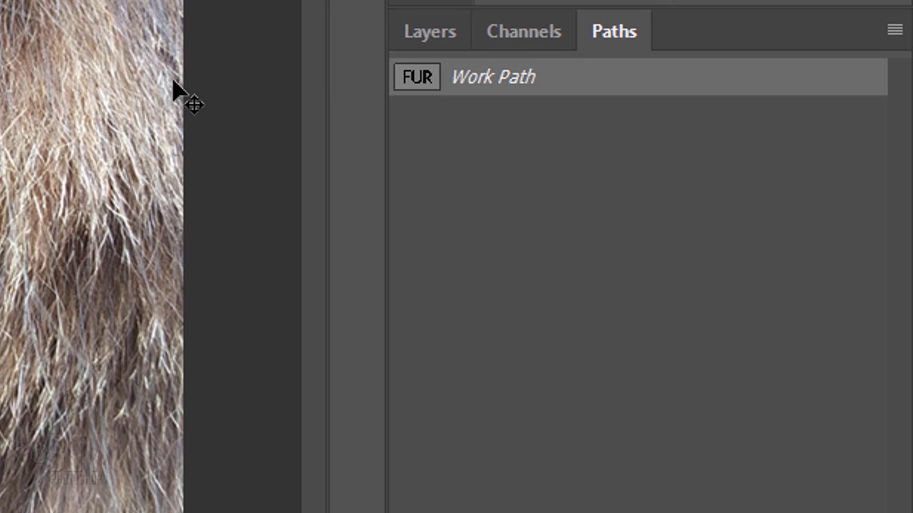
# Stroke the work path with the fur brush, deselect the path, and return to Layers.
pyautogui.click(893, 26)
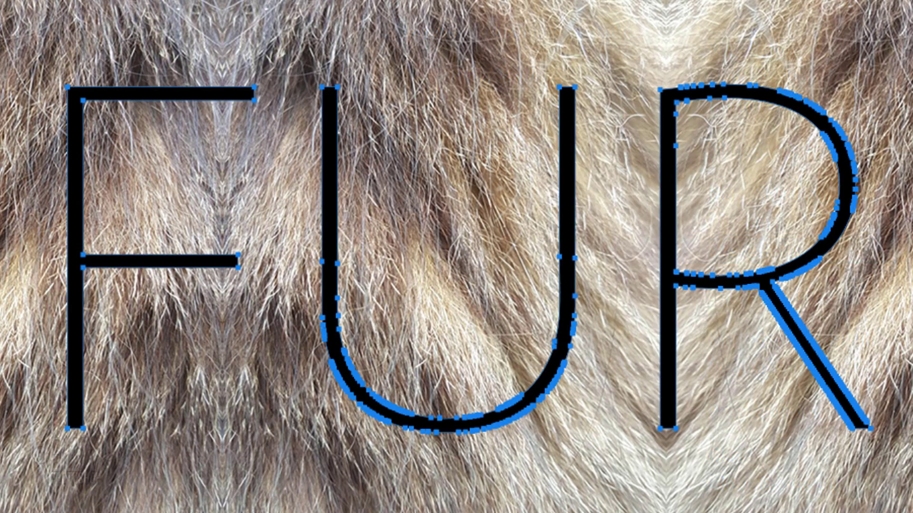
pyautogui.click(740, 251)
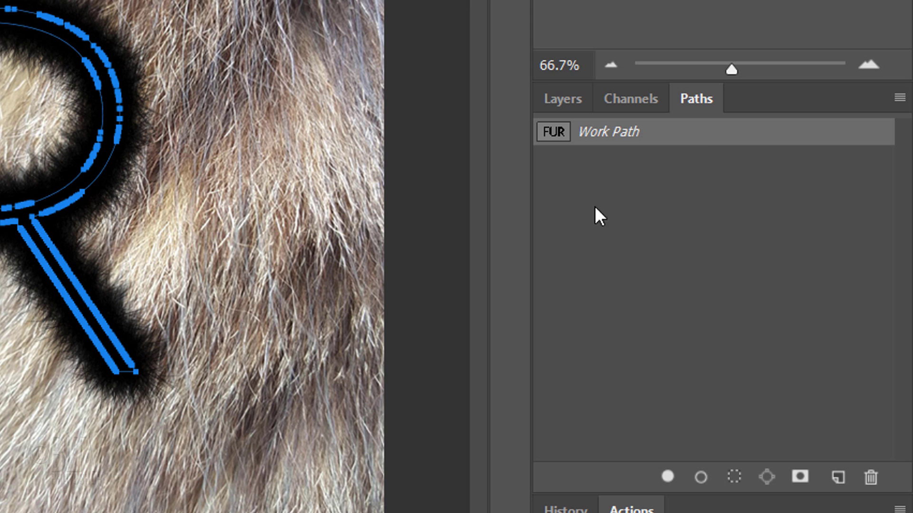
pyautogui.click(646, 209)
pyautogui.click(561, 98)
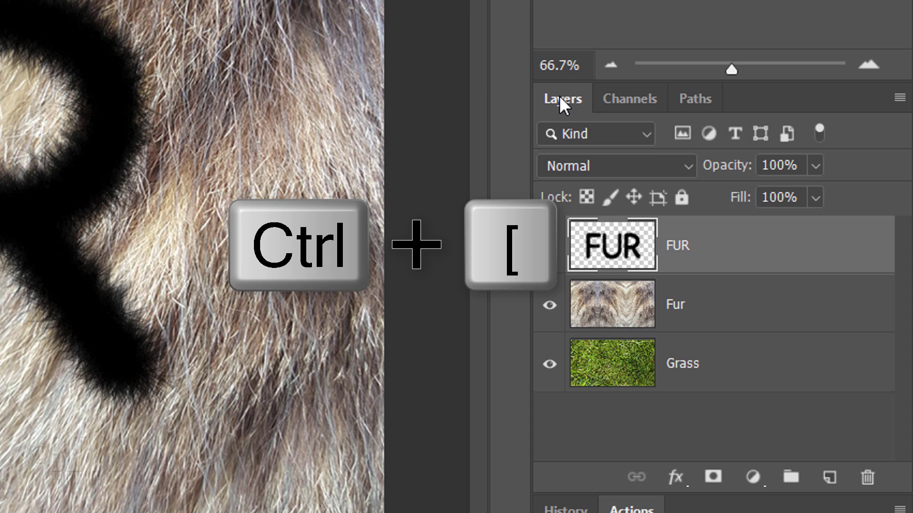
# Move FUR below the Fur layer and clip the fur texture to the letters.
pyautogui.hotkey('ctrl', '[')
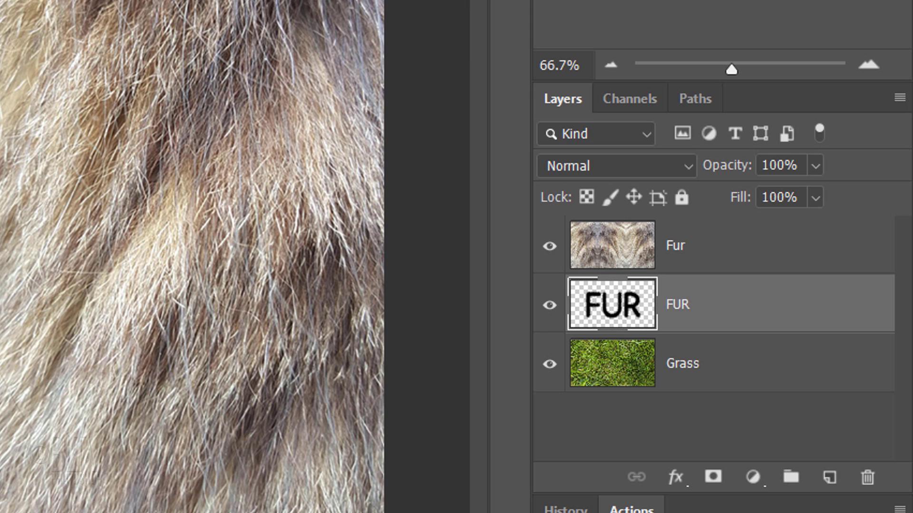
pyautogui.click(607, 247)
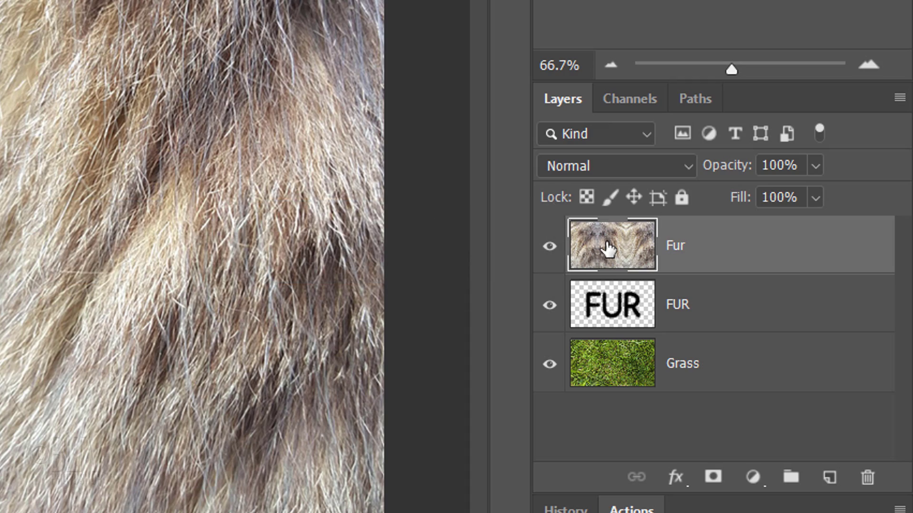
pyautogui.hotkey('ctrl', 'alt', 'g')
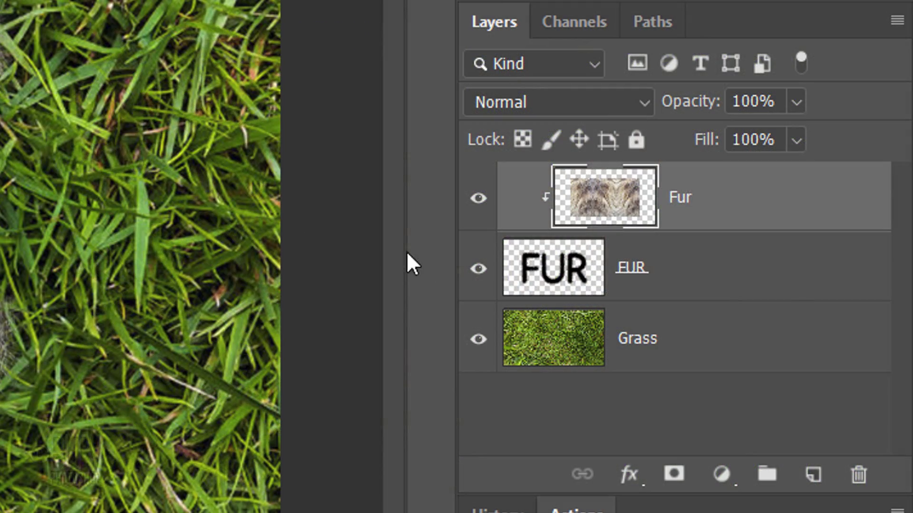
# Add a smooth Inner Bevel to the FUR layer with 30 px size and 16 px soften.
pyautogui.click(568, 276)
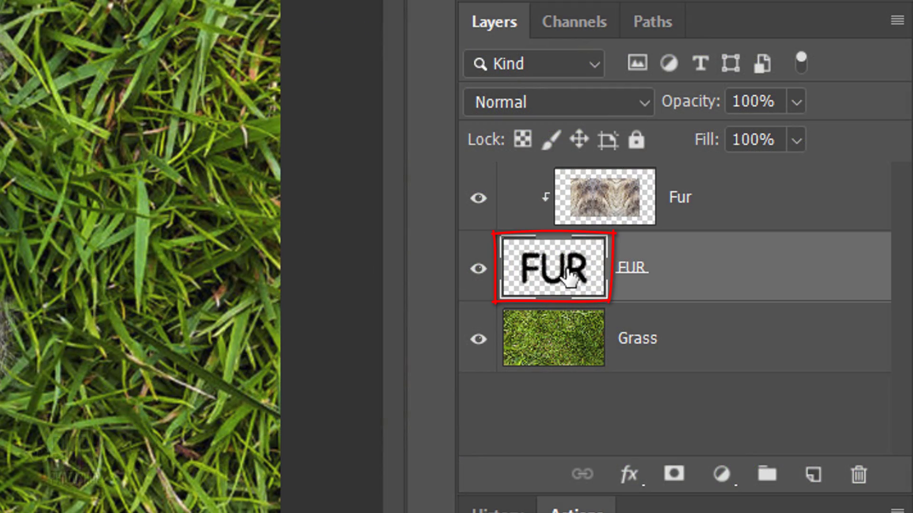
pyautogui.doubleClick(568, 276)
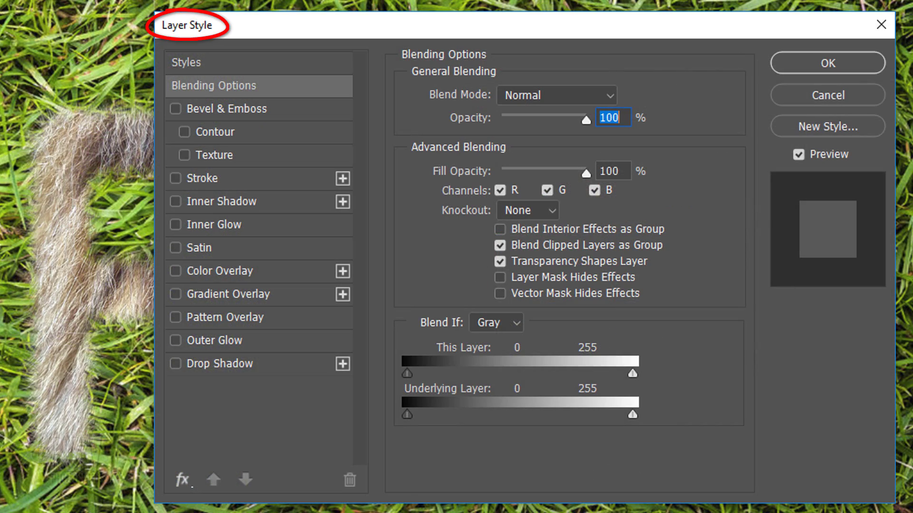
pyautogui.click(235, 110)
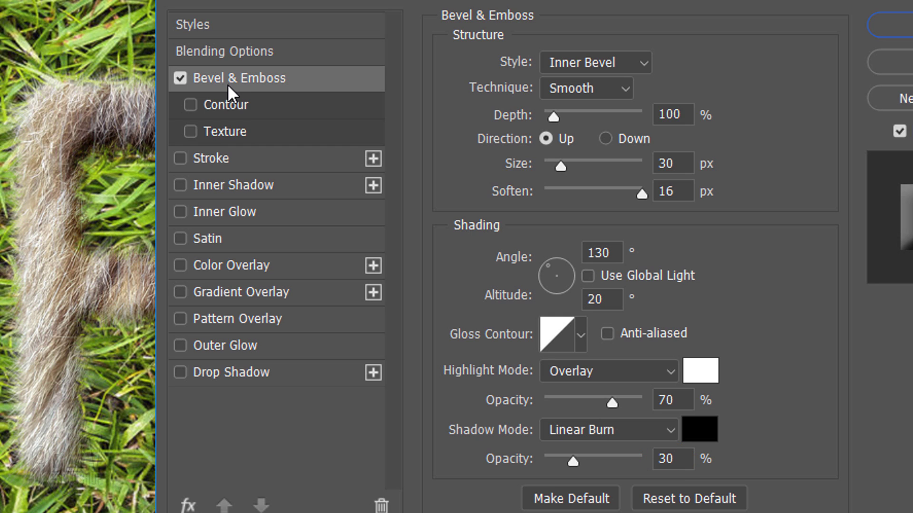
# Add a Linear Burn drop shadow at 30% opacity, 135°, 35 px distance, spread and size 0.
pyautogui.click(211, 372)
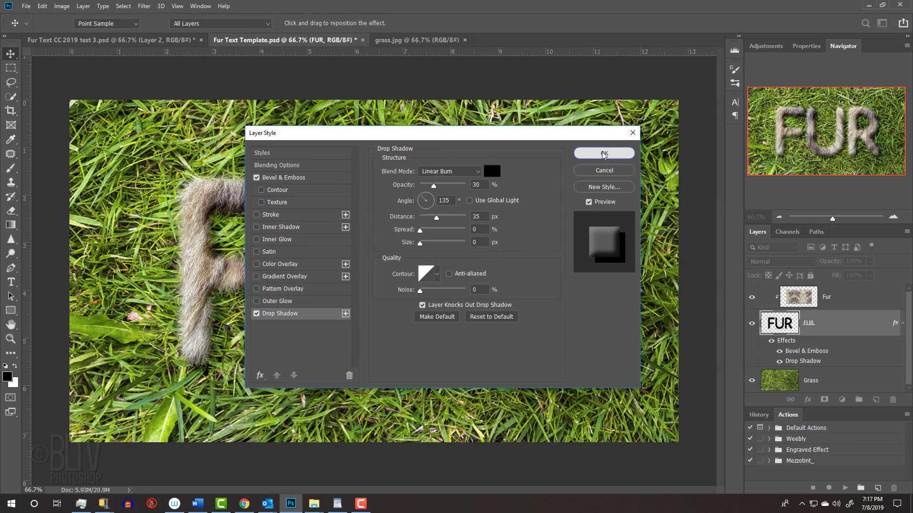
# Confirm the Layer Style so FUR shows Bevel & Emboss and Drop Shadow effects.
pyautogui.click(814, 31)
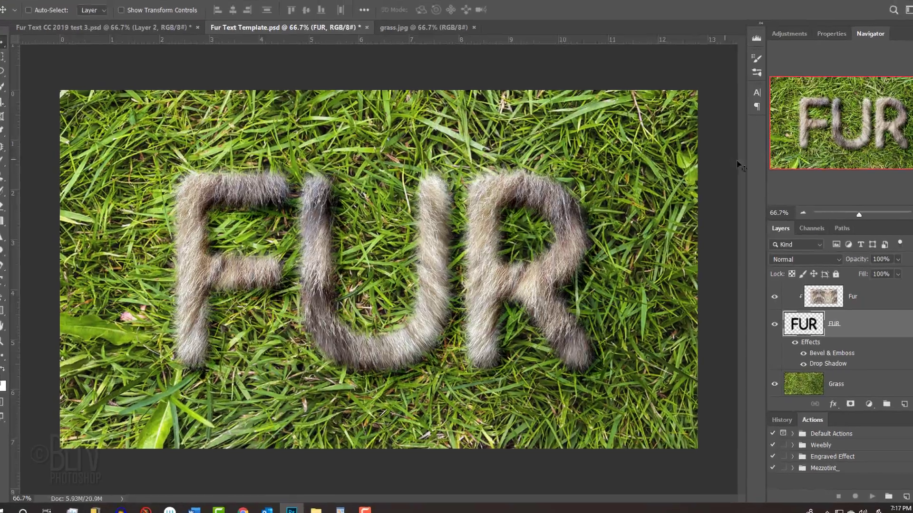